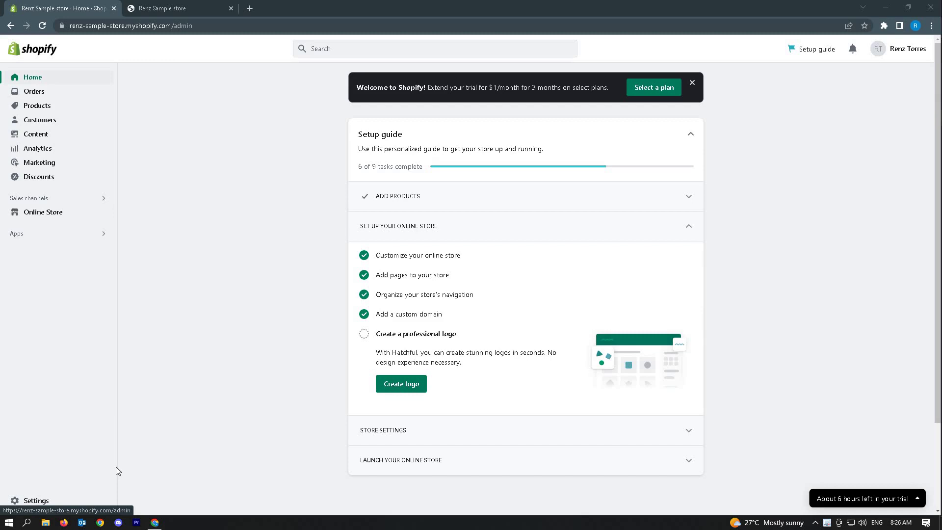
Open the 'test' product from the Products list for editing.
click(56, 106)
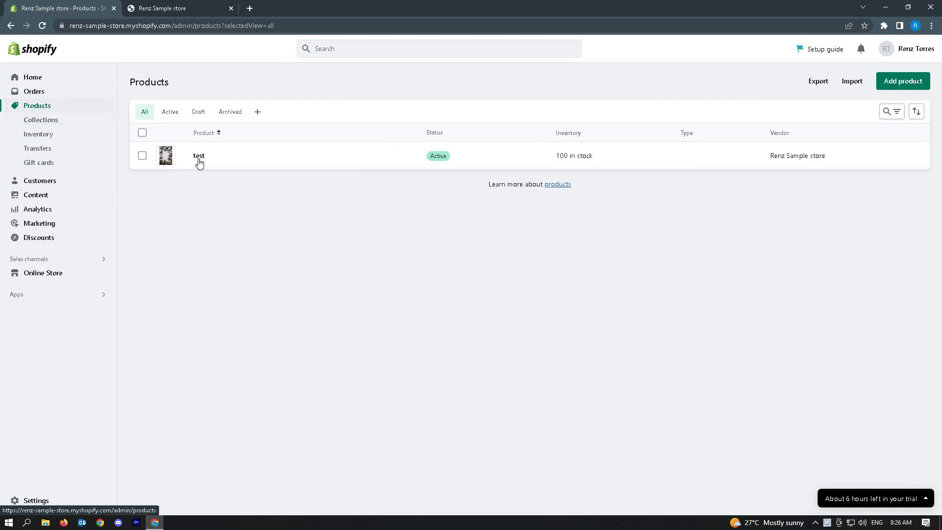
click(199, 156)
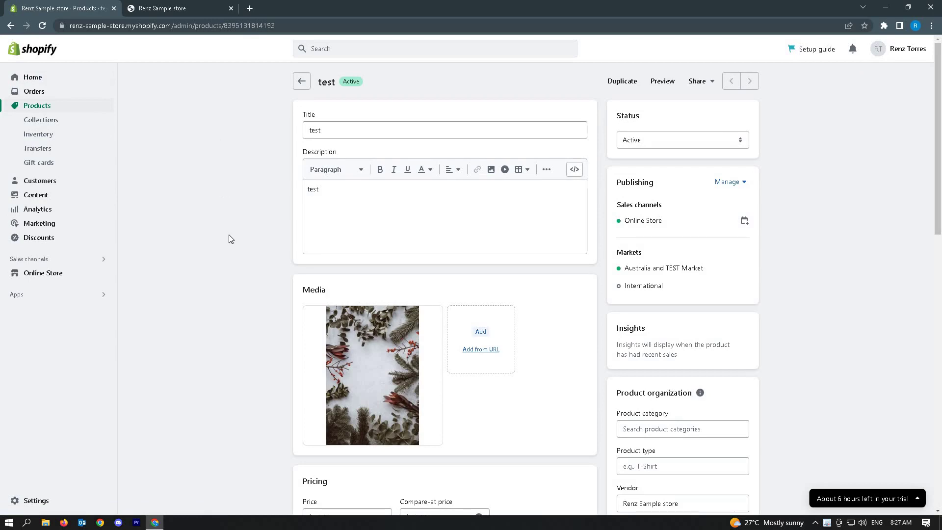
scroll(229, 238, down, 1)
scroll(231, 240, down, 2)
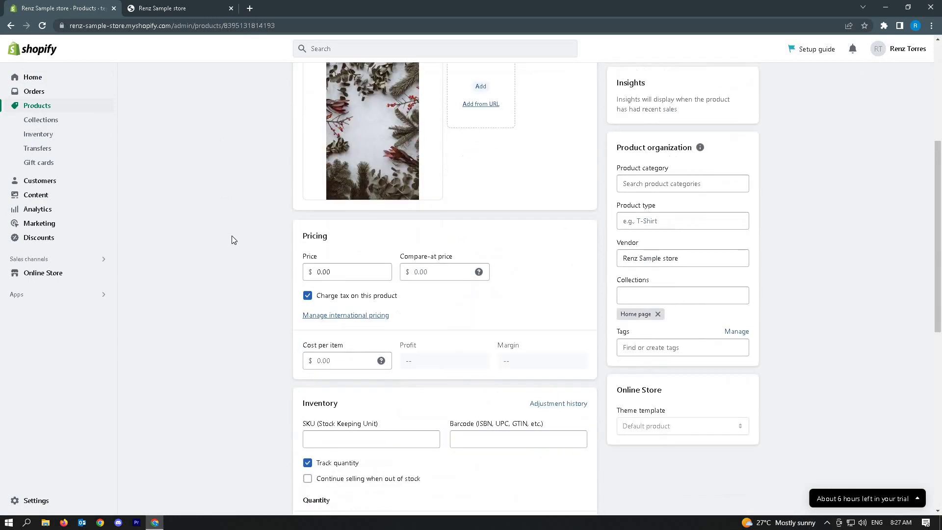
scroll(232, 239, down, 1)
scroll(232, 239, down, 1)
scroll(232, 240, down, 2)
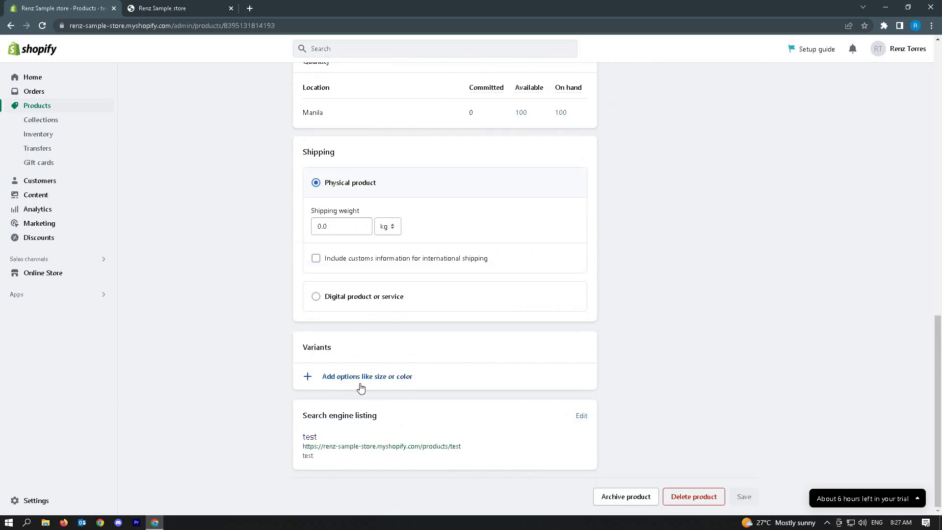
Add a Size variant option with the values Small, Medium and Large.
click(393, 379)
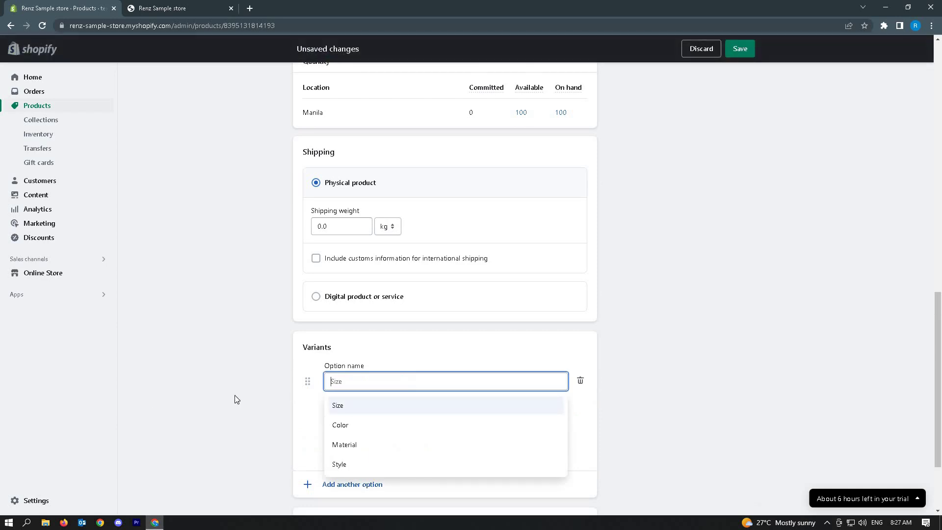
scroll(221, 397, down, 1)
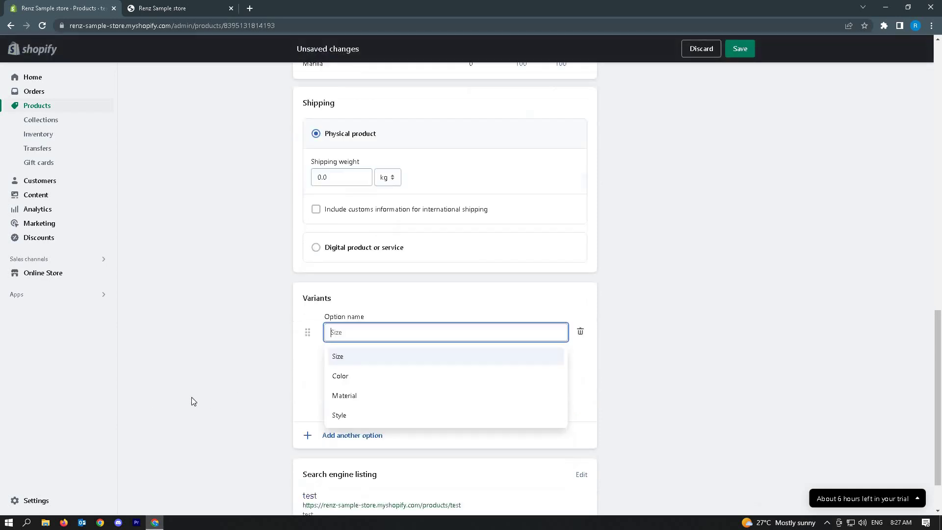
click(347, 359)
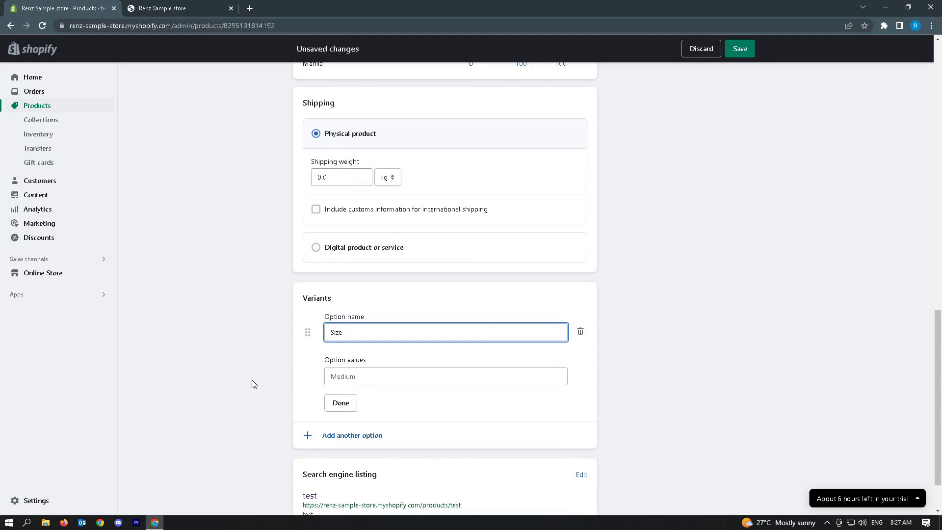
scroll(331, 364, down, 1)
click(386, 330)
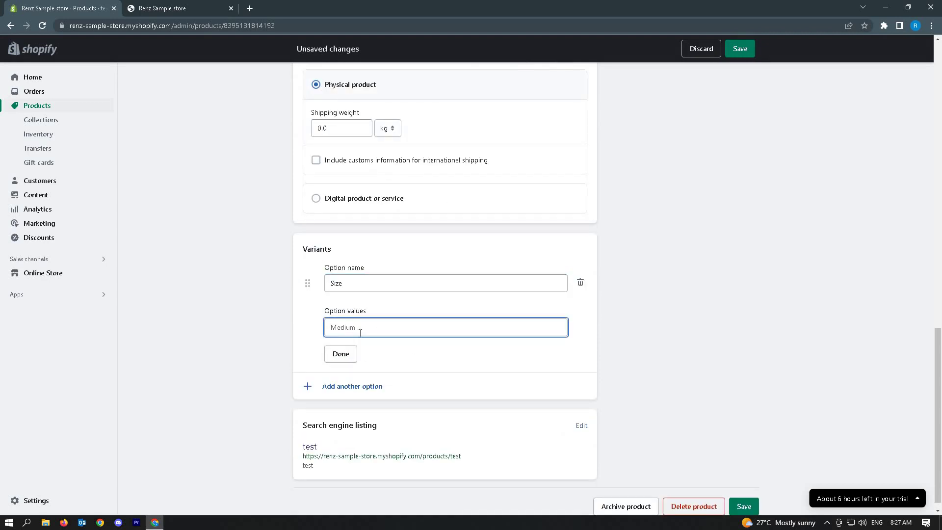
text(Small)
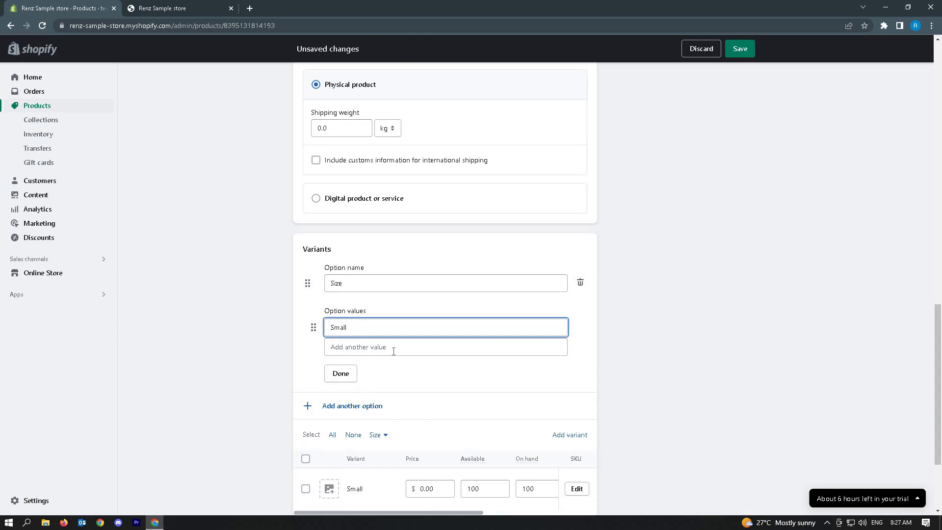
click(393, 349)
text(Me)
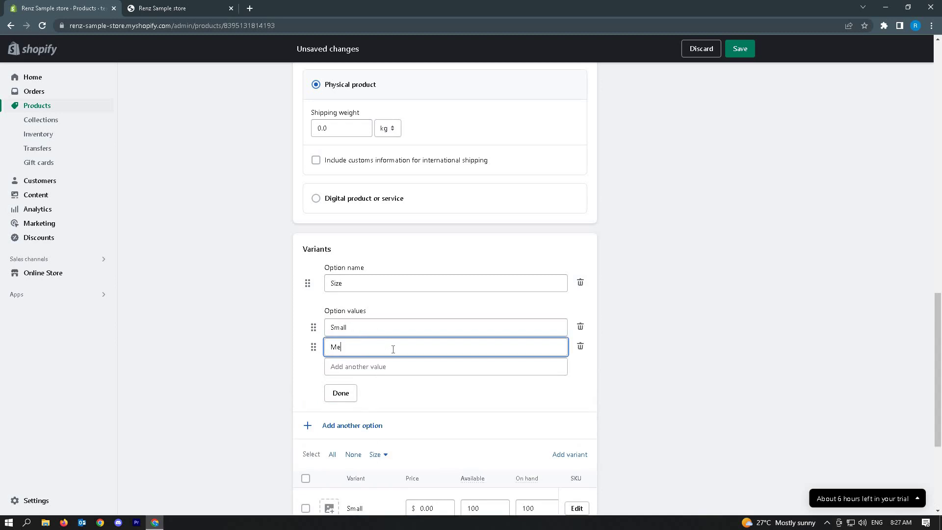
text(dium)
click(389, 368)
text(La)
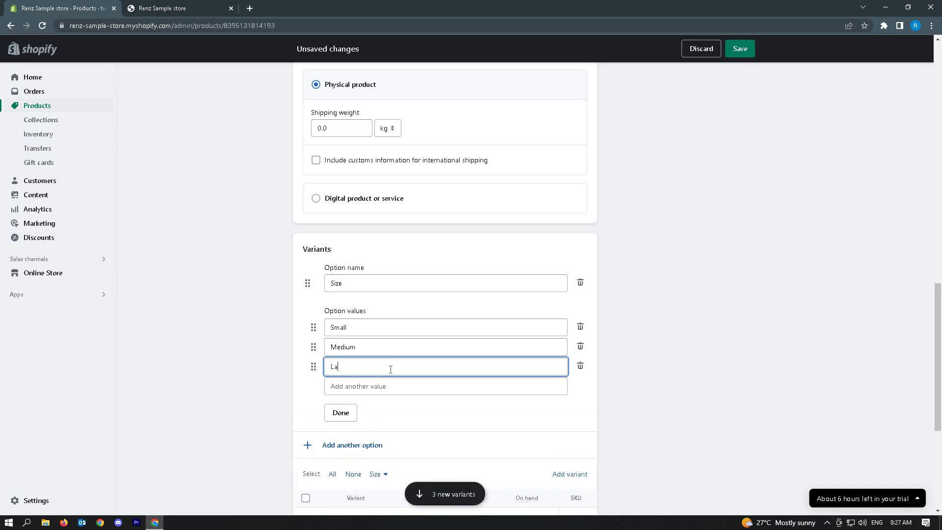
text(rge)
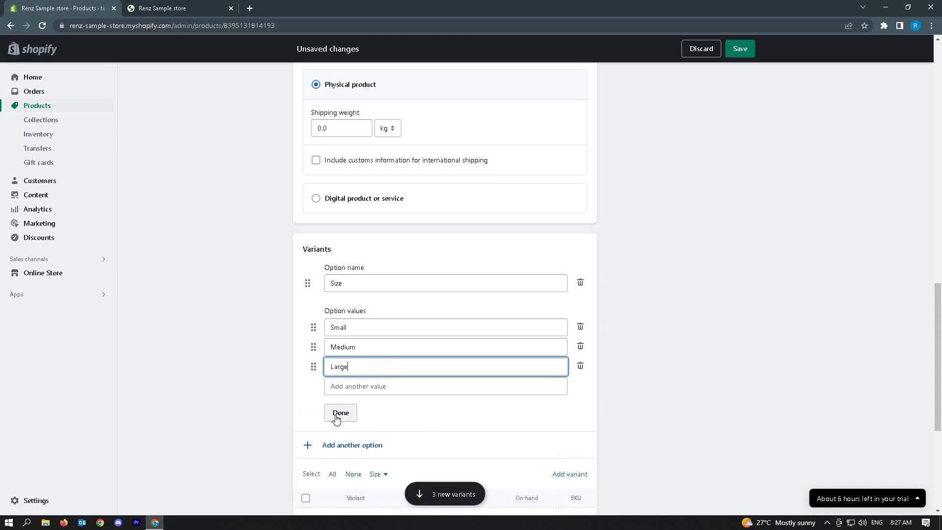
Price the Small, Medium and Large variants at $5.00, $6.00 and $7.00.
click(339, 413)
scroll(441, 344, down, 1)
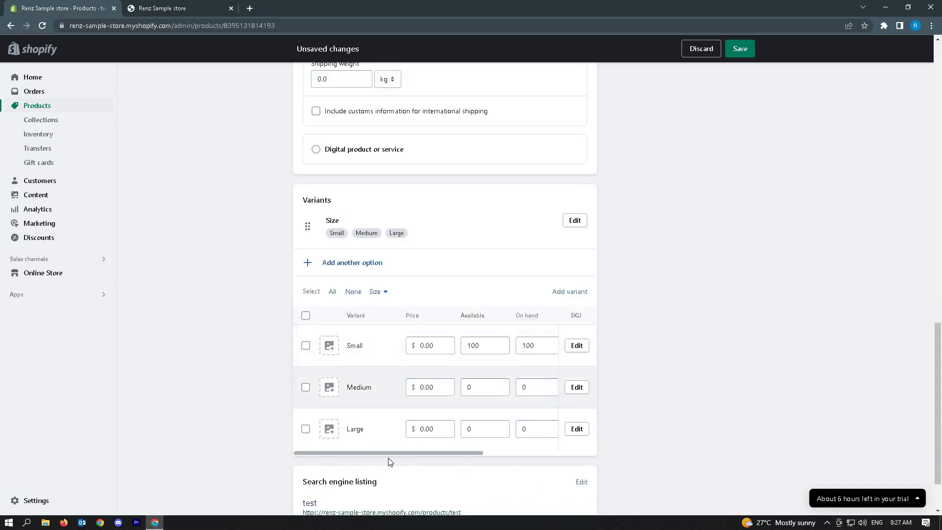
click(420, 346)
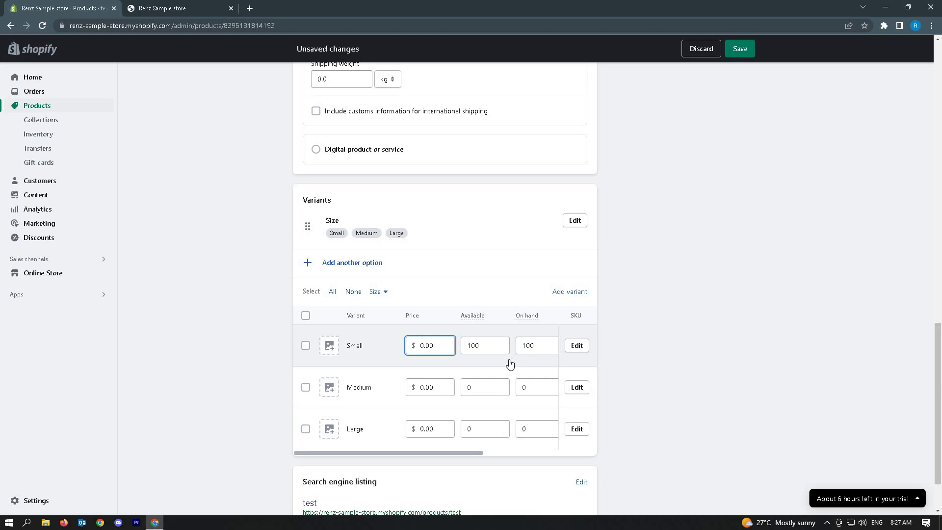
text(5)
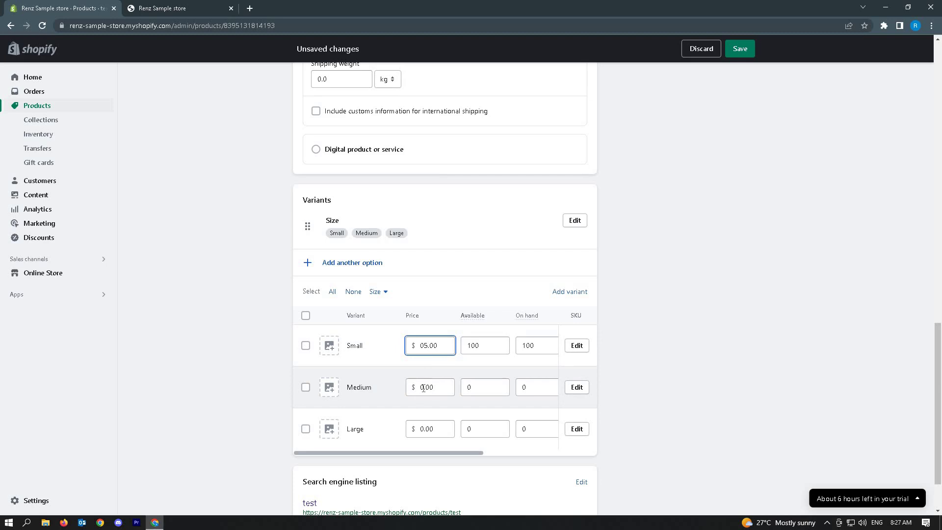
double_click(423, 387)
text(6)
double_click(423, 429)
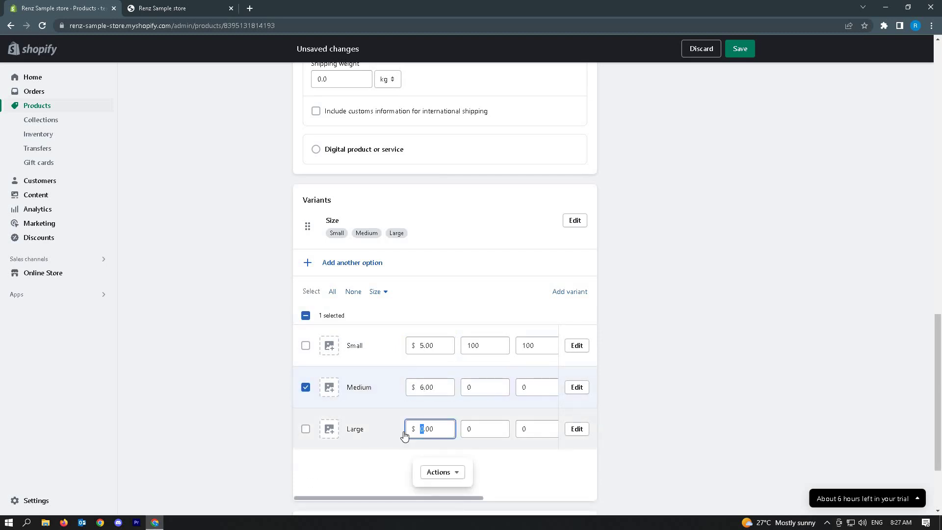
text(7)
scroll(702, 420, down, 1)
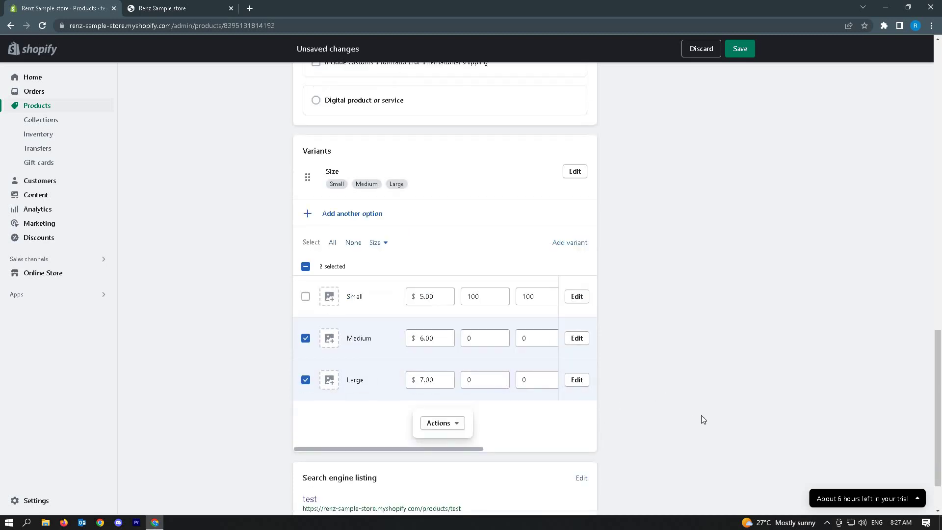
scroll(703, 416, down, 1)
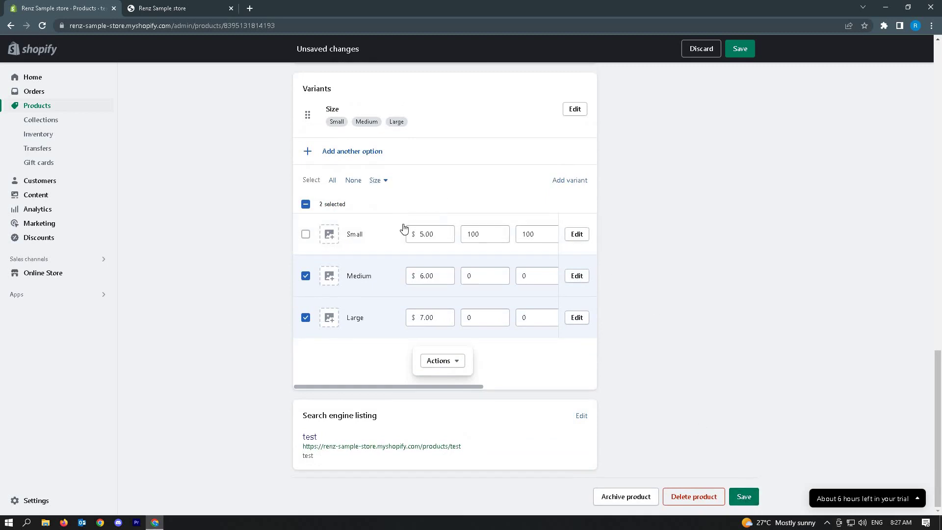
scroll(372, 253, up, 1)
click(574, 159)
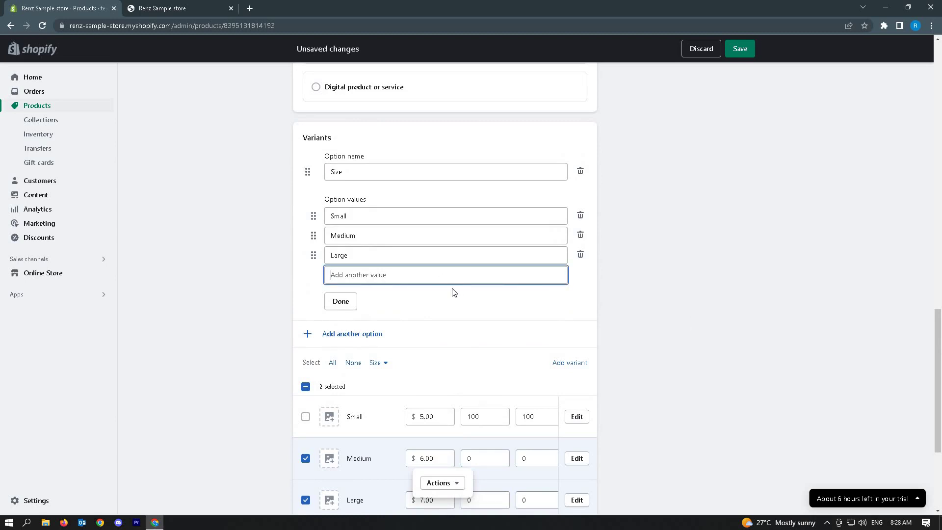
click(340, 301)
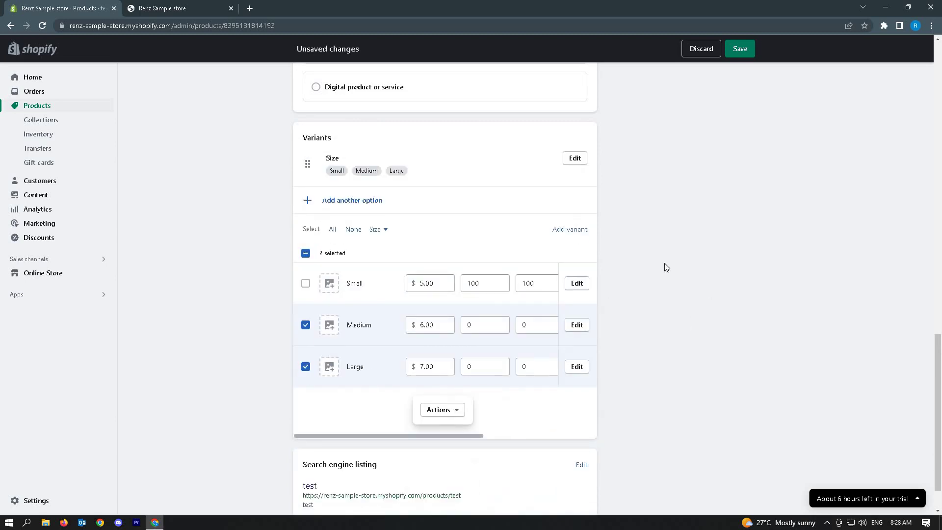
scroll(697, 273, down, 1)
click(306, 286)
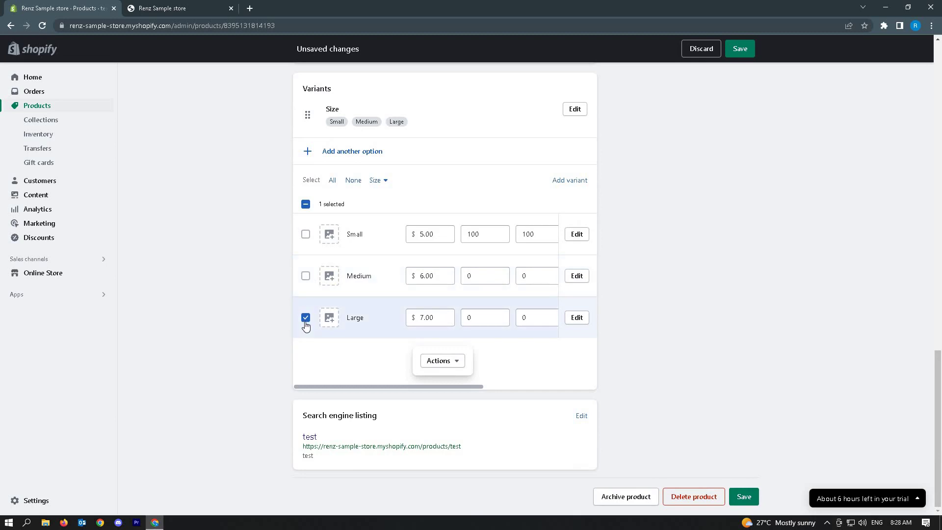
click(305, 320)
scroll(596, 336, up, 1)
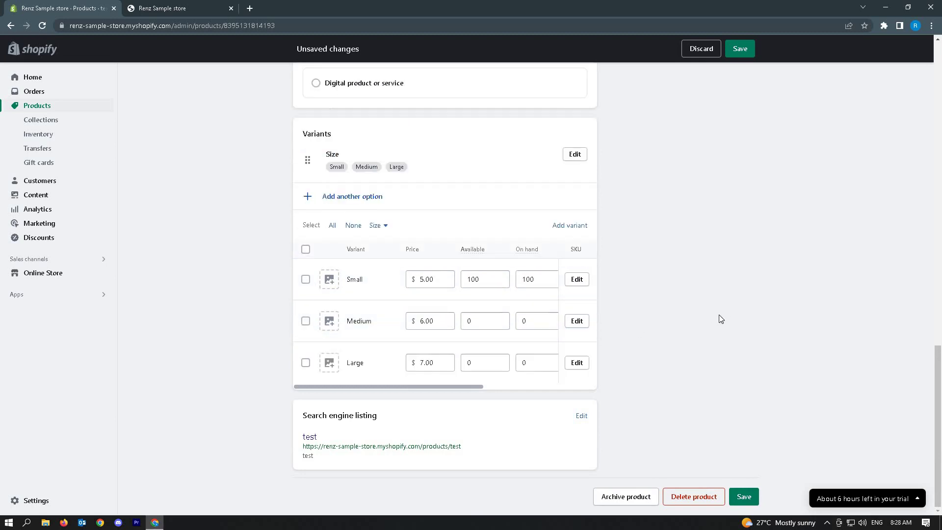